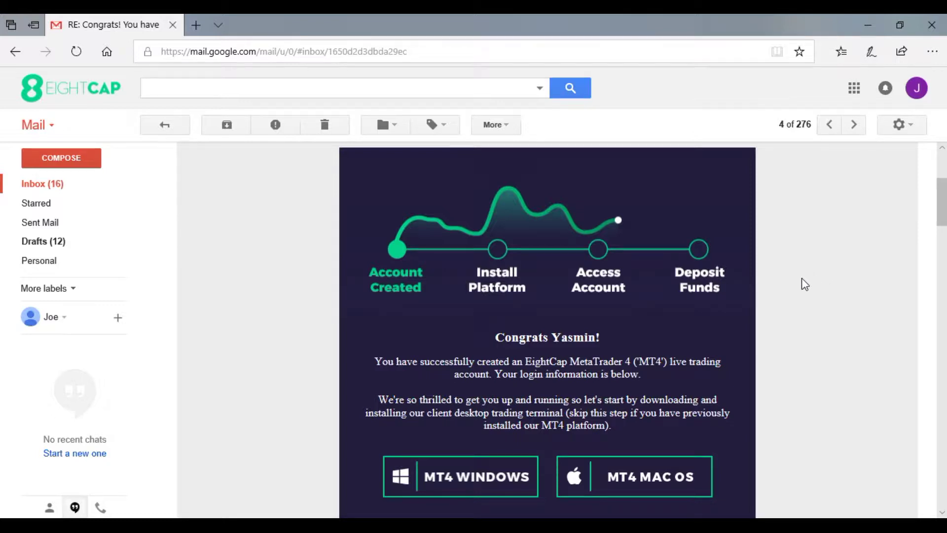
Download the MT4 Windows installer from the email and run eightcap4setup (3).exe
scroll(482, 318, down, 1)
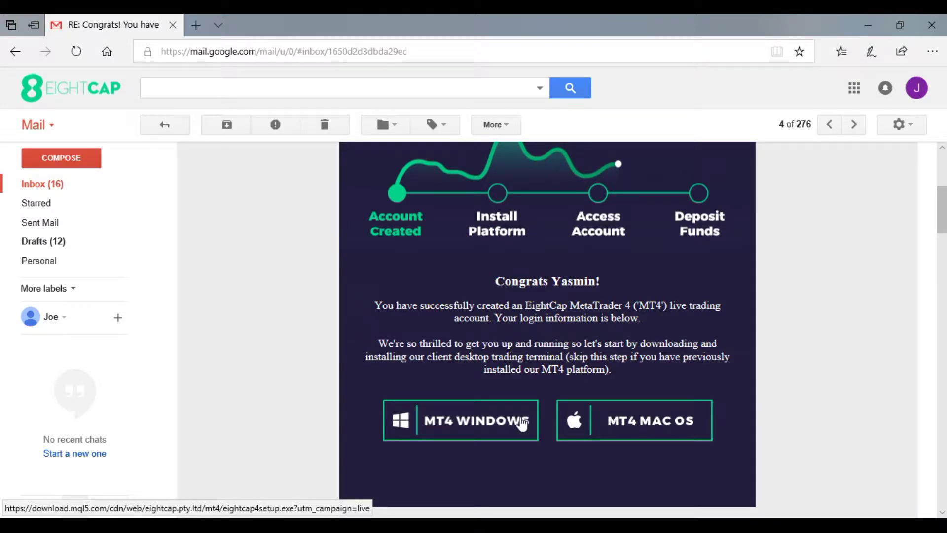
scroll(526, 409, down, 5)
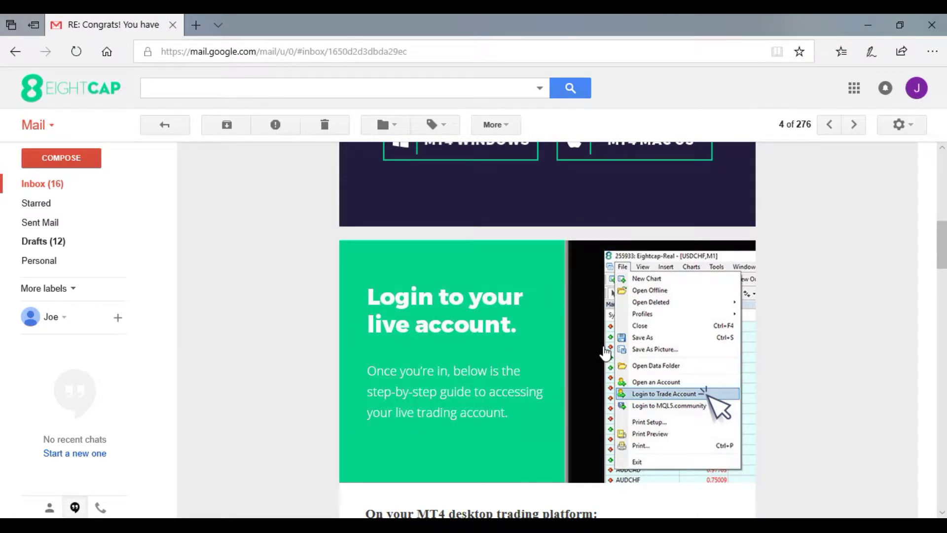
scroll(606, 353, down, 4)
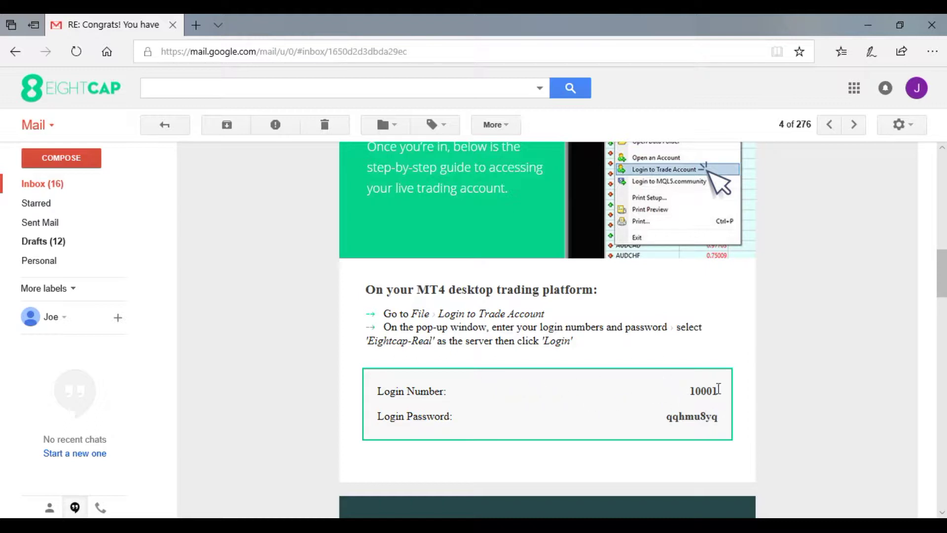
scroll(708, 395, down, 6)
scroll(708, 395, down, 5)
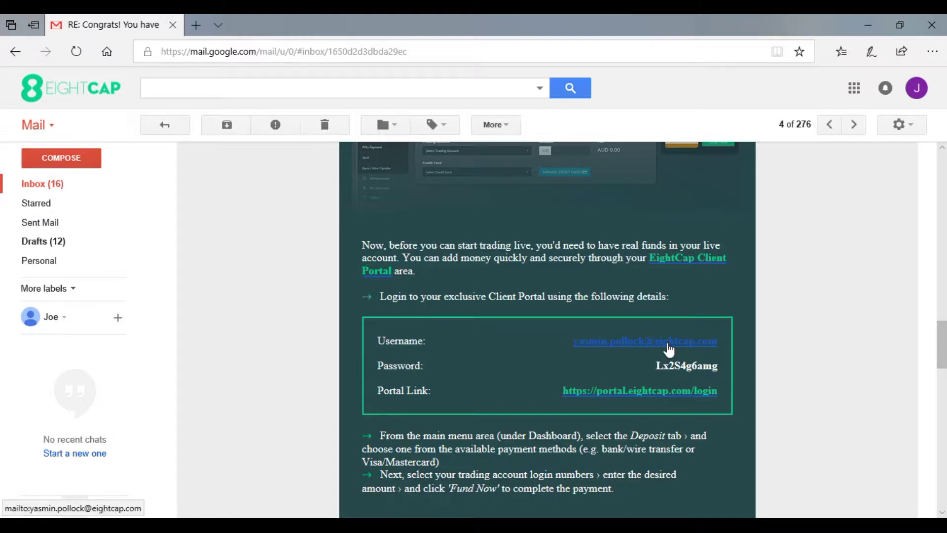
scroll(669, 349, up, 10)
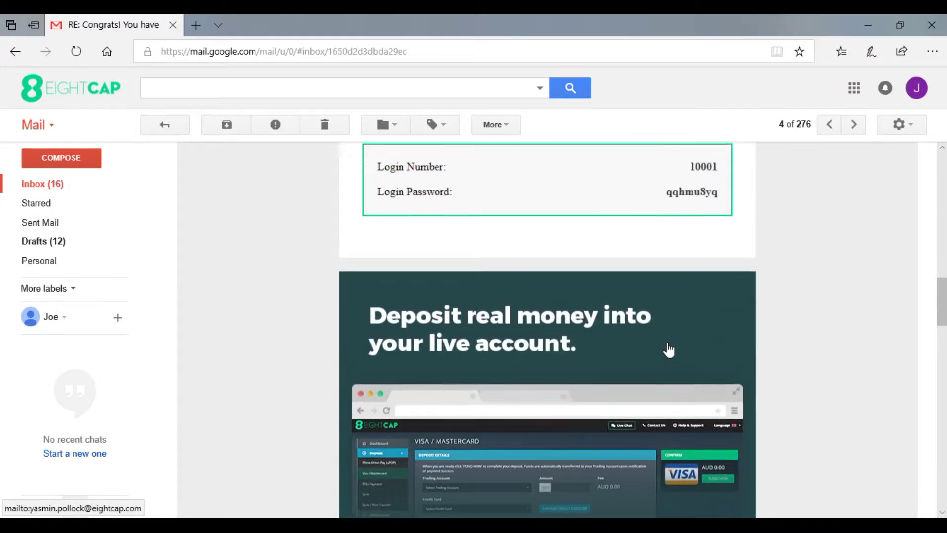
scroll(669, 349, up, 7)
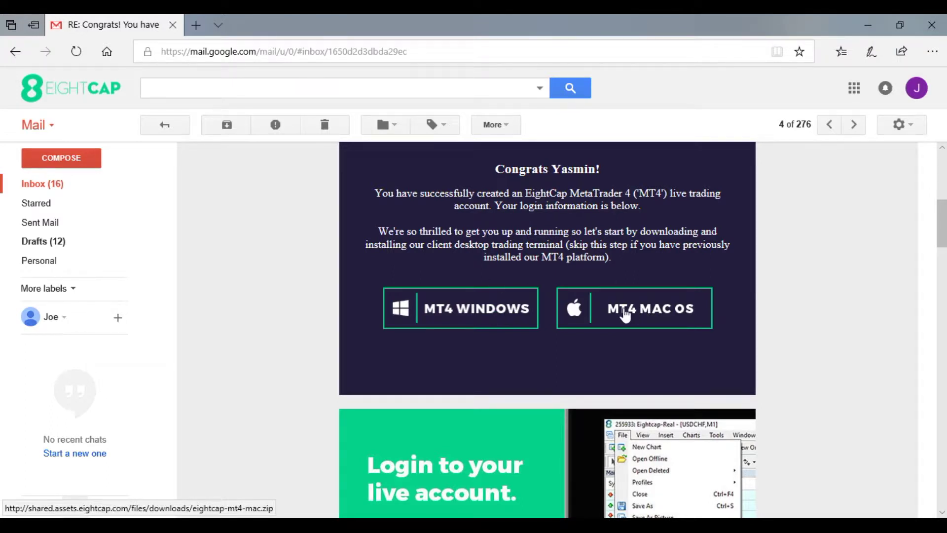
click(499, 310)
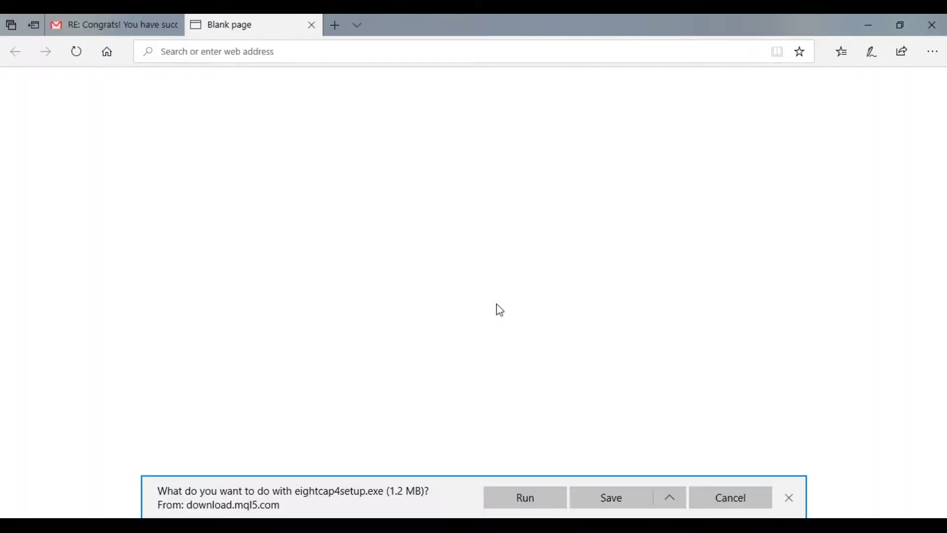
click(600, 494)
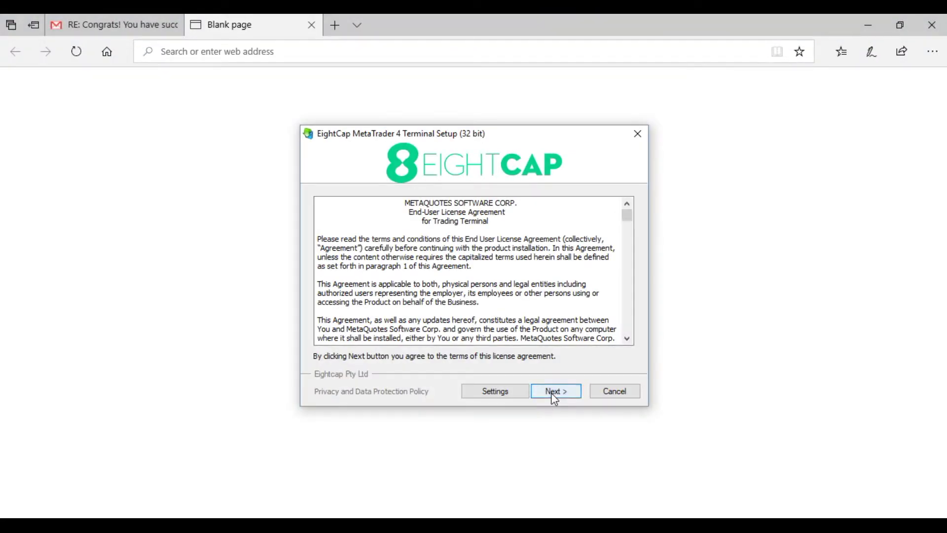
Accept the licence, then cancel the installation, confirm, and close the installer
click(554, 395)
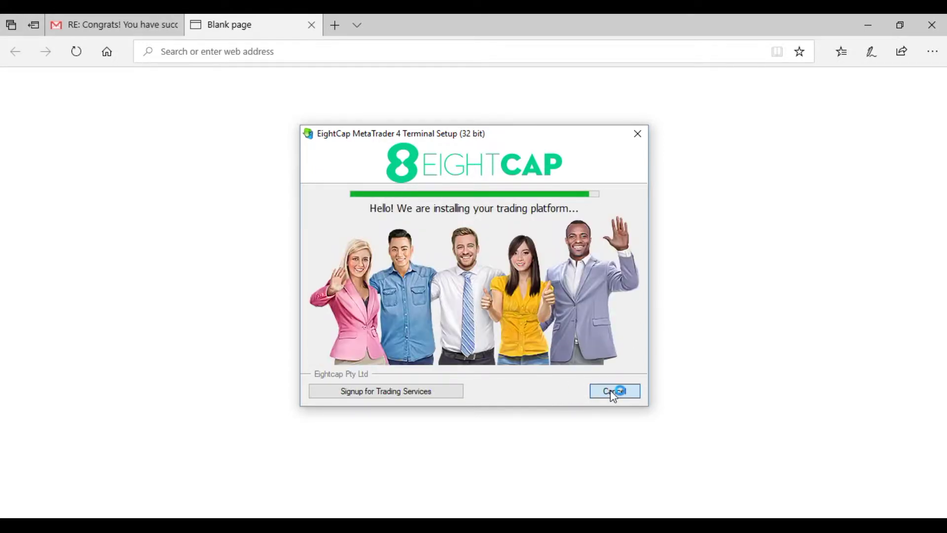
click(594, 391)
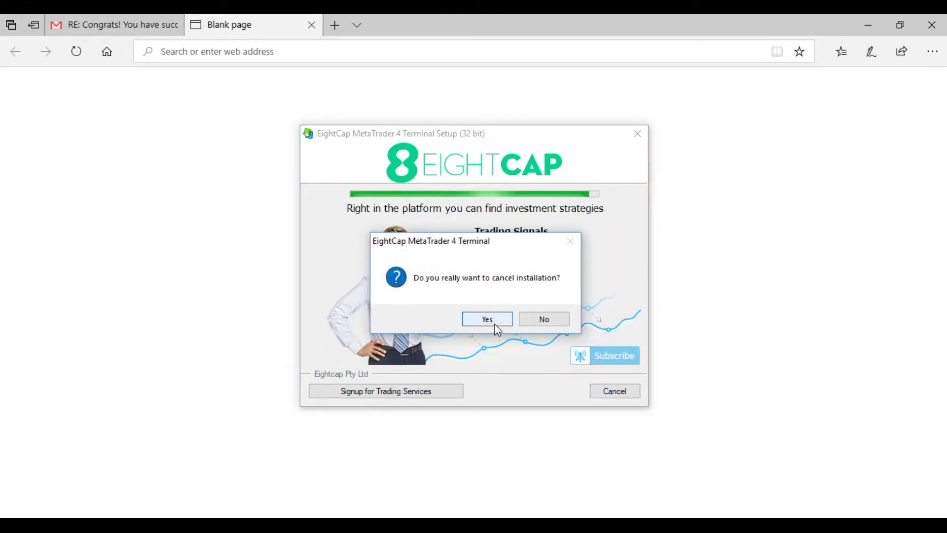
click(492, 322)
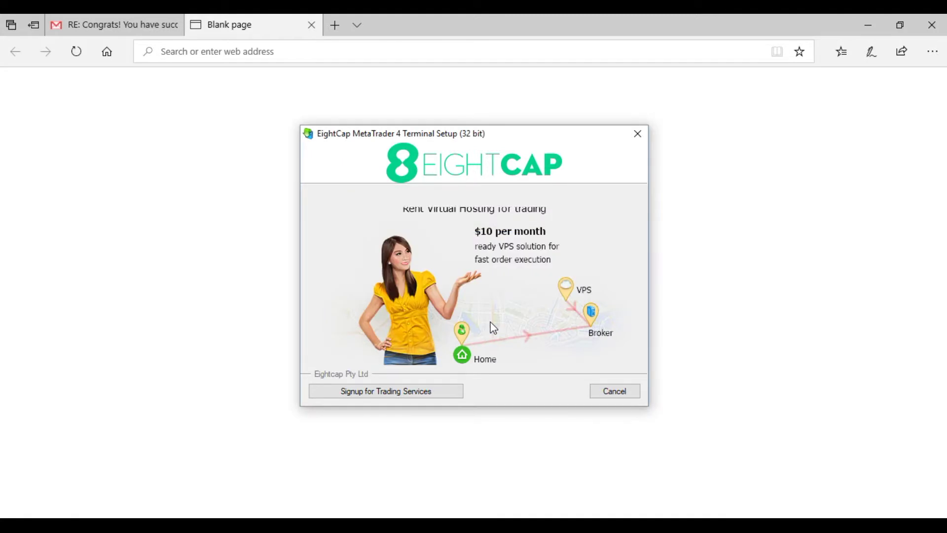
click(604, 387)
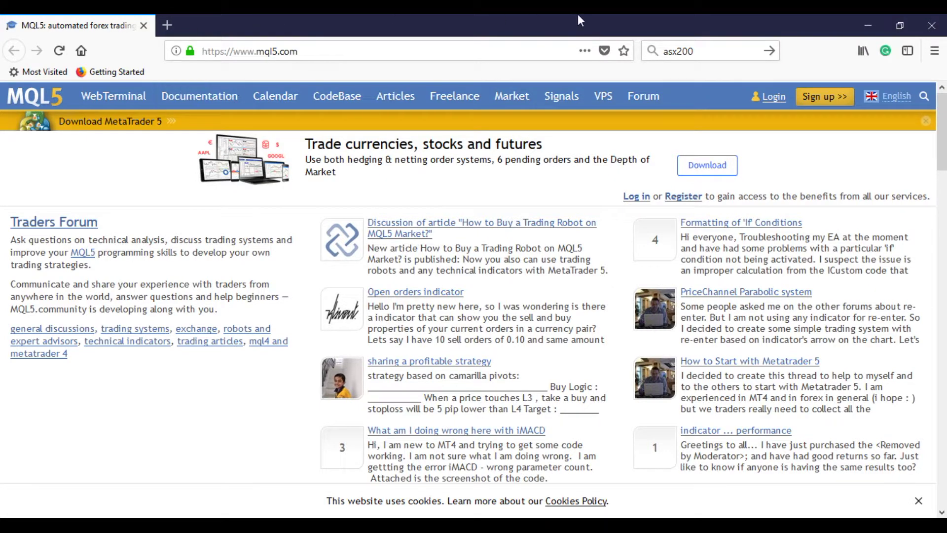
Minimise the Firefox and Edge windows to reveal the desktop
click(868, 26)
click(865, 23)
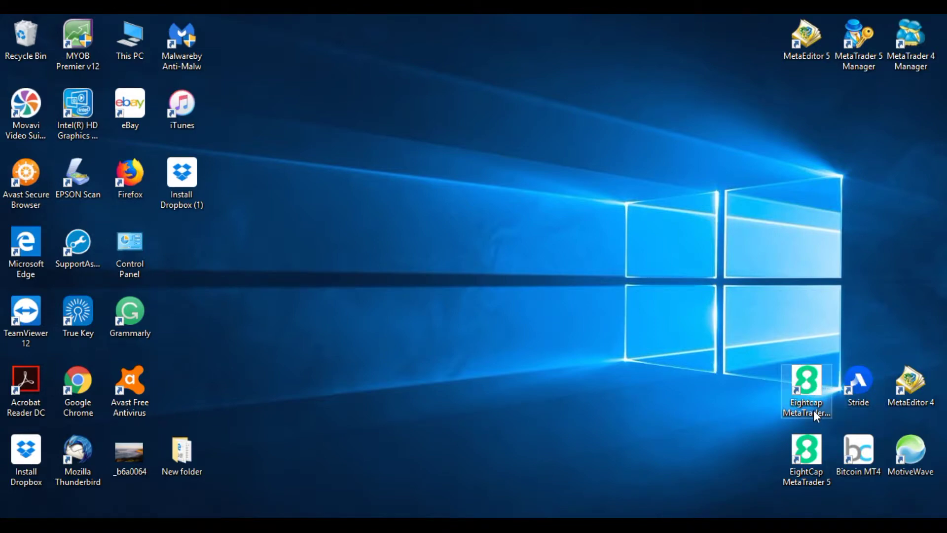
Launch the Eightcap MetaTrader 4 Terminal from its desktop shortcut
double_click(808, 384)
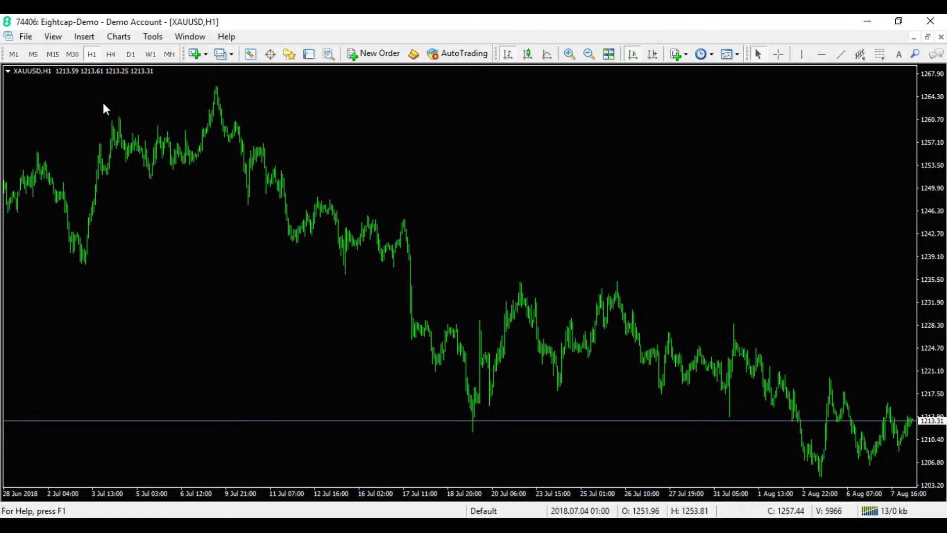
Open File > Login to Trade Account in MetaTrader 4
click(26, 37)
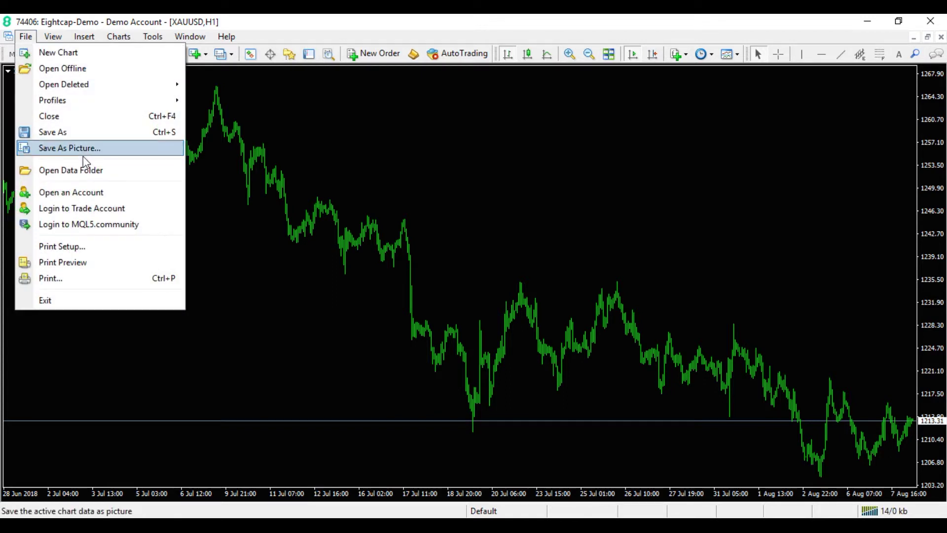
click(71, 208)
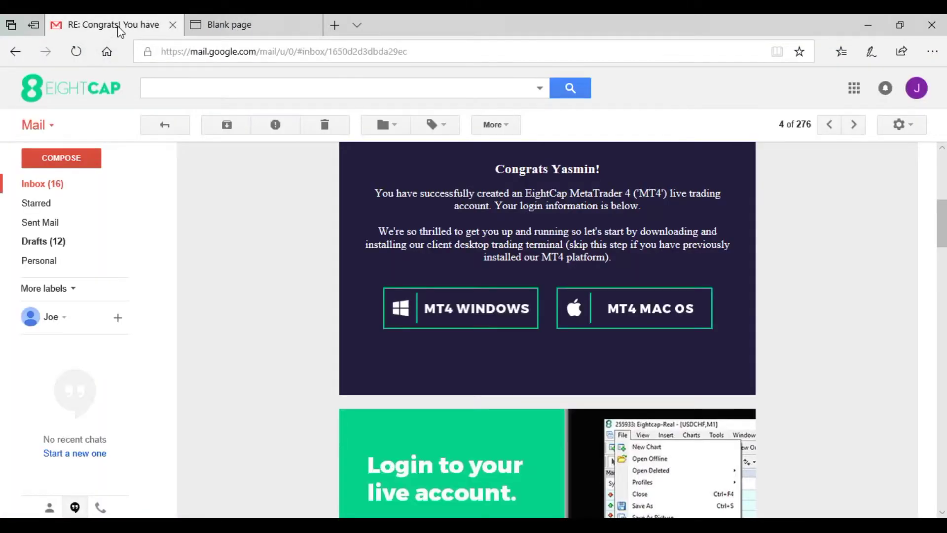
Copy the Login Number from the welcome email and switch back to MetaTrader
scroll(223, 170, down, 10)
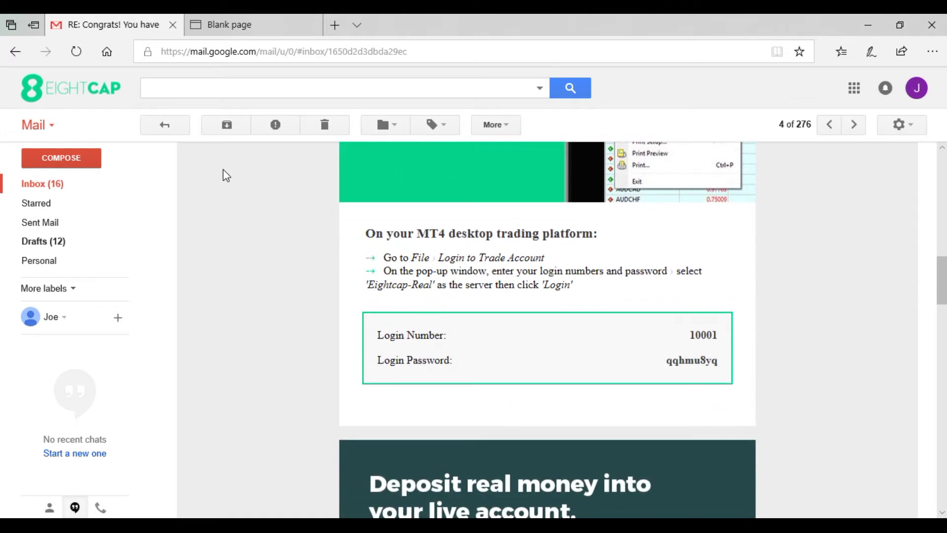
drag(719, 333, 687, 335)
right_click(699, 339)
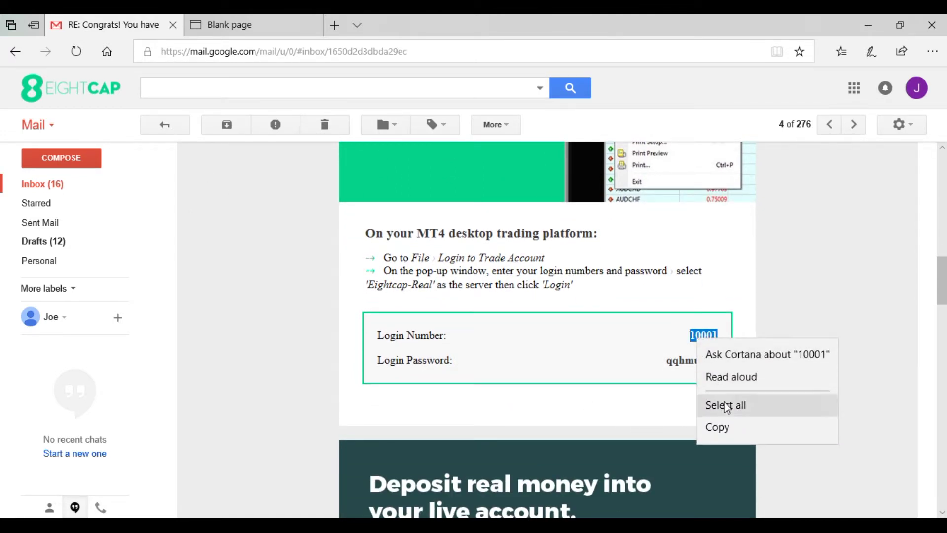
click(717, 426)
click(299, 513)
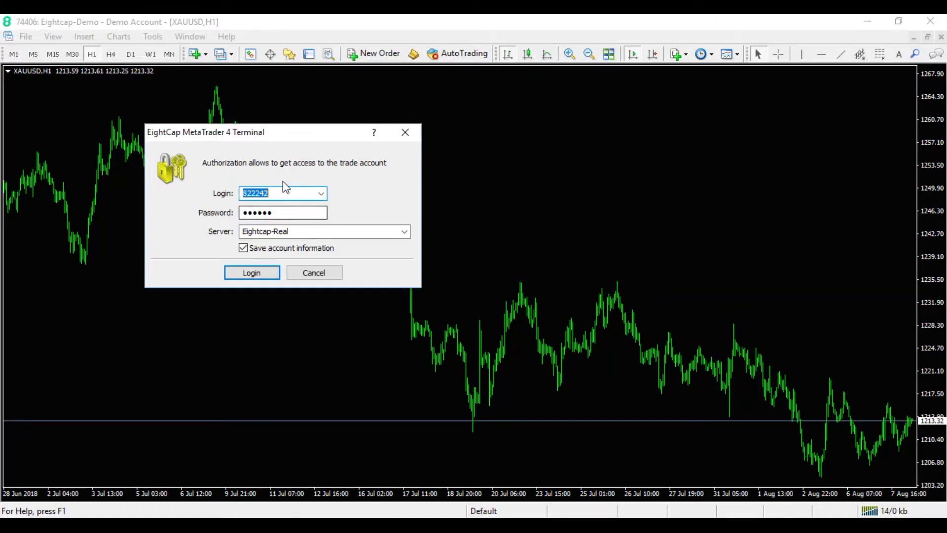
Paste the login number into the Login field and clear the saved password
right_click(258, 193)
click(291, 234)
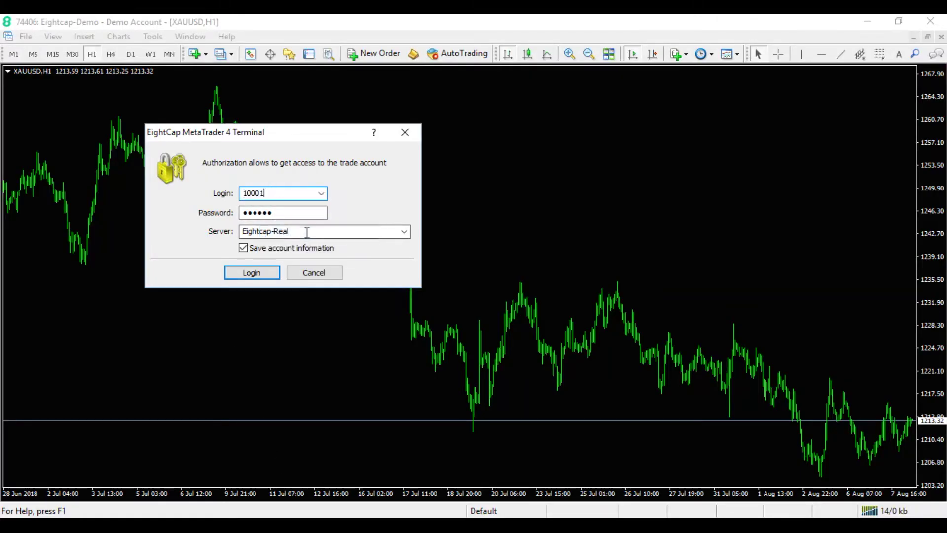
double_click(280, 212)
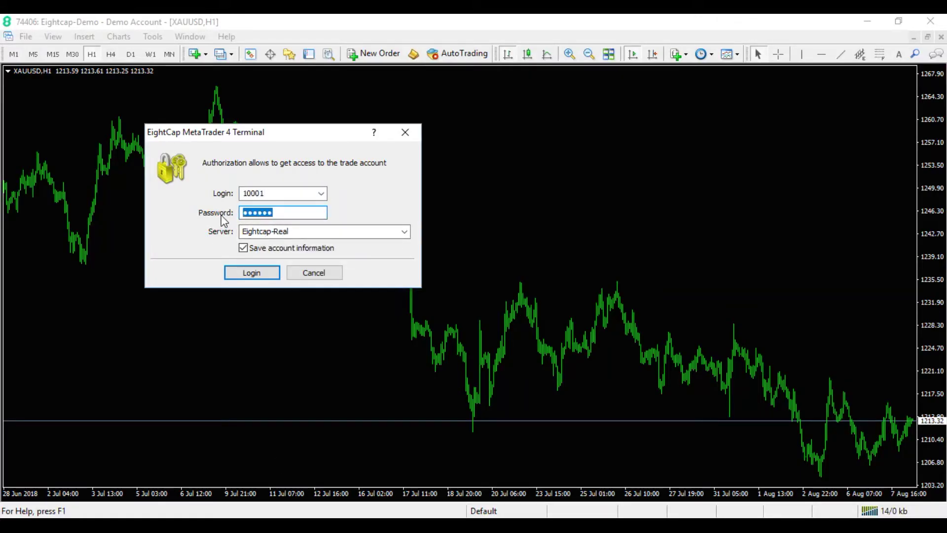
key(BackSpace)
key(alt+Tab)
key(alt+Tab)
key(alt+Tab)
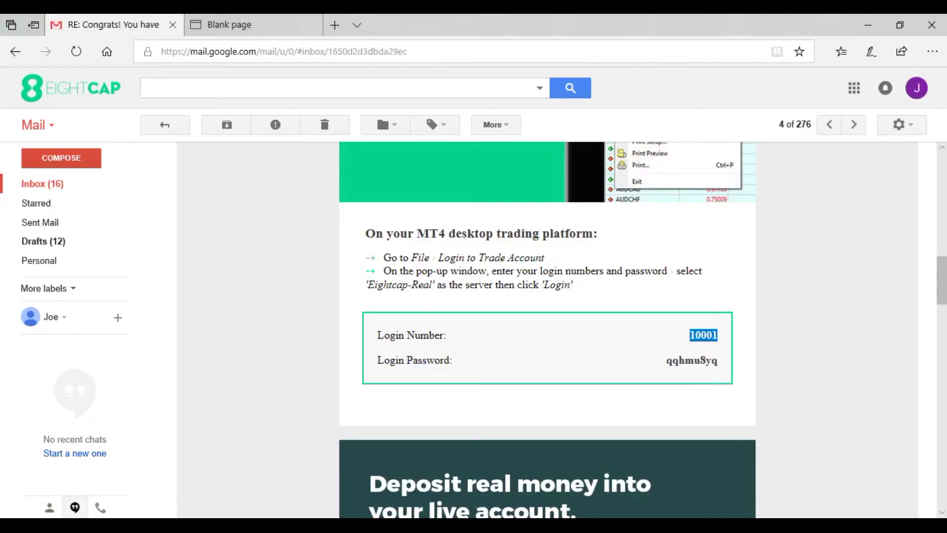
Copy the Login Password from the welcome email and return to MetaTrader
drag(719, 362, 665, 364)
right_click(675, 365)
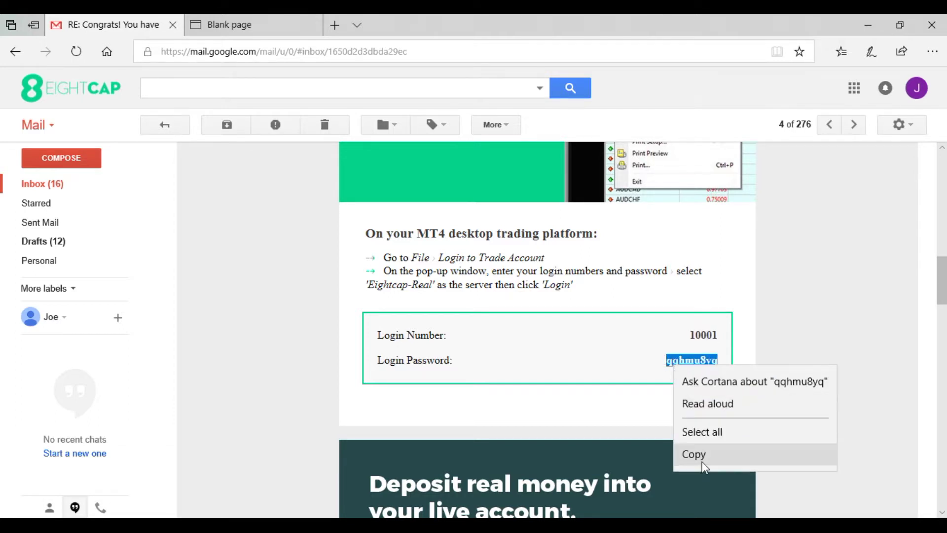
click(703, 463)
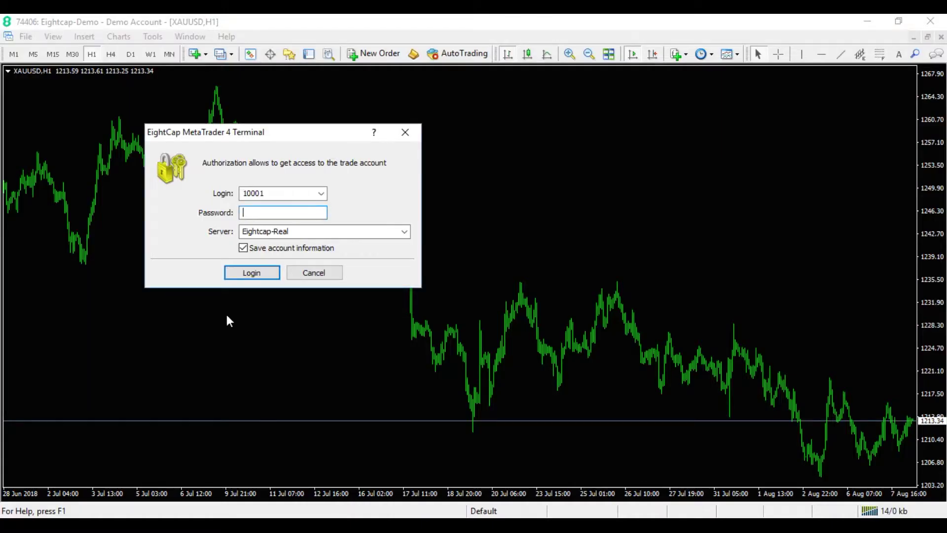
click(254, 213)
Paste the password, select the Eightcap-Real server, and verify the login and password entries
right_click(253, 215)
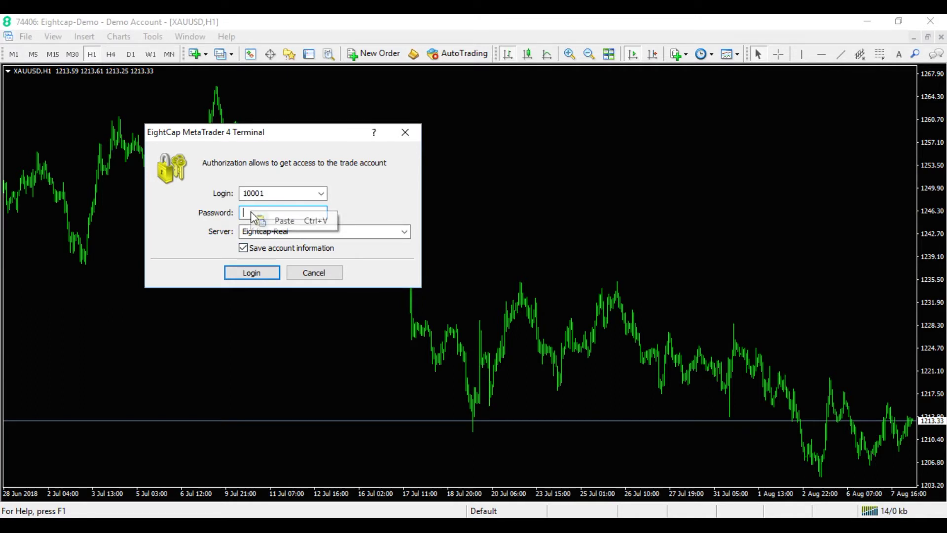
click(288, 220)
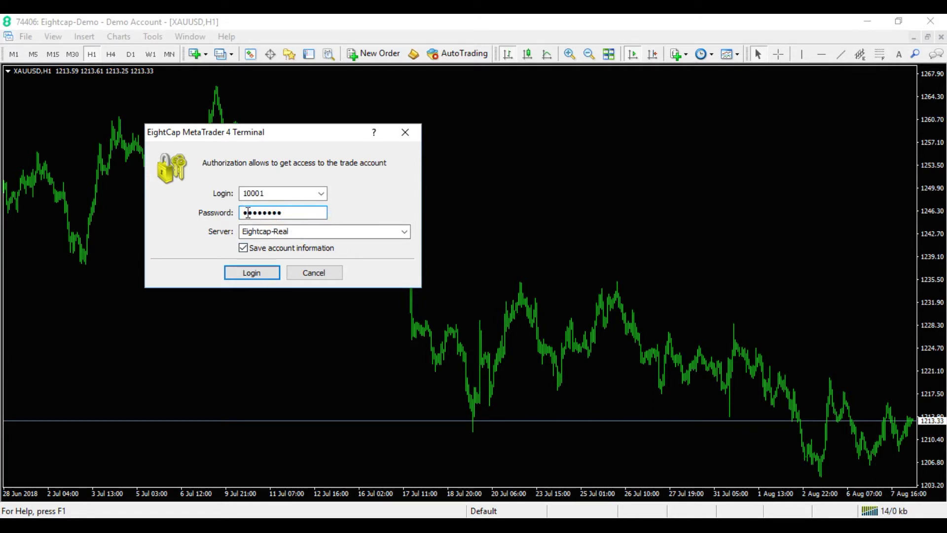
click(404, 233)
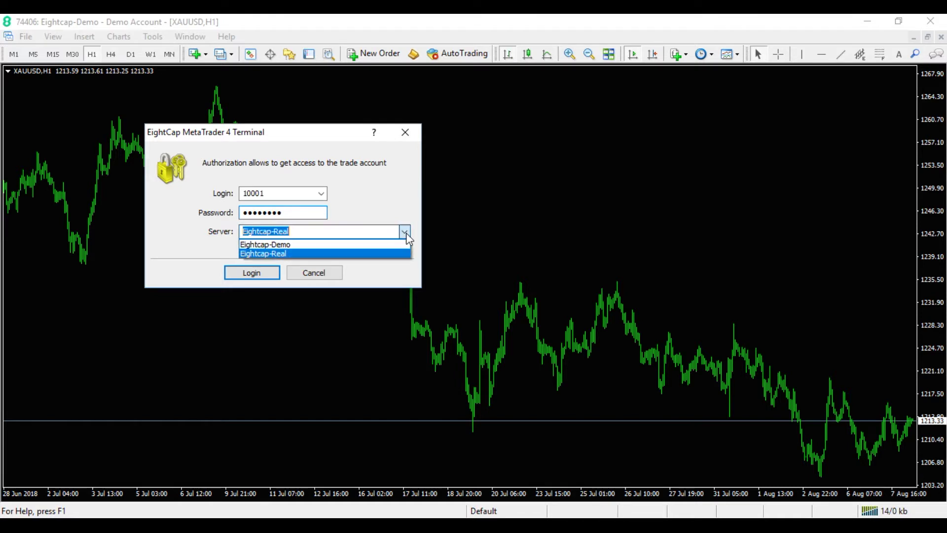
click(271, 254)
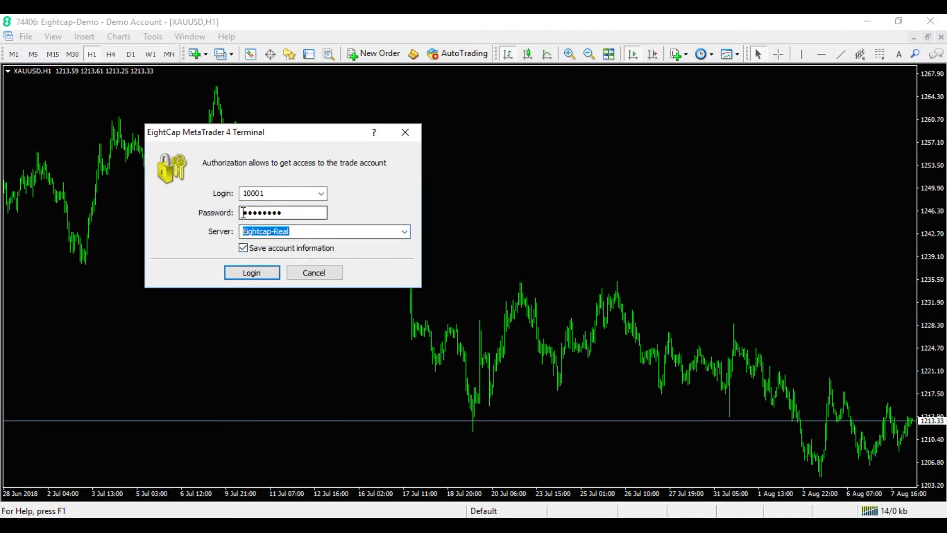
click(260, 213)
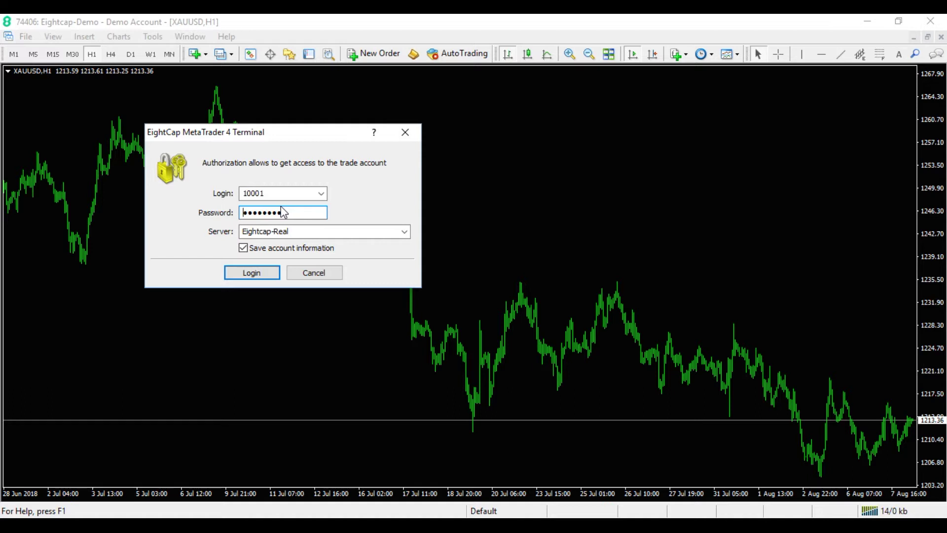
double_click(272, 192)
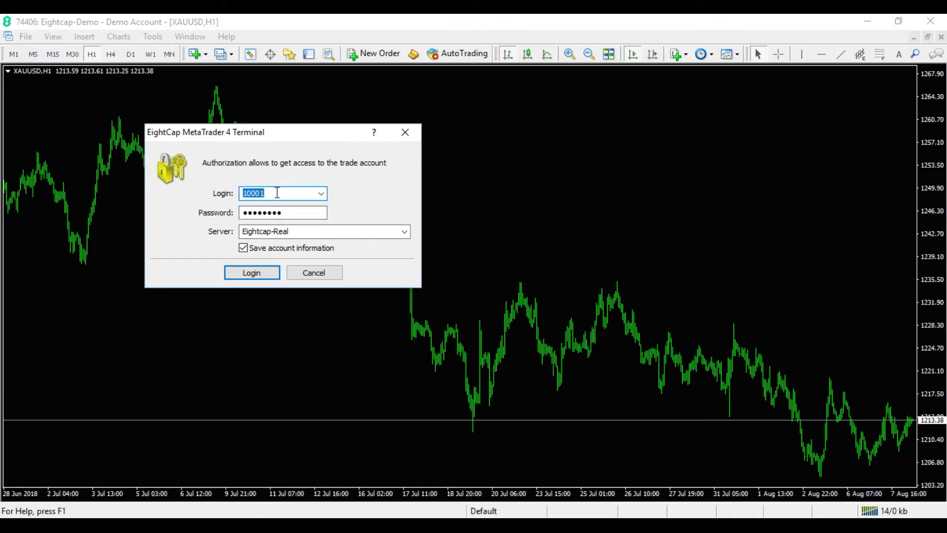
click(284, 192)
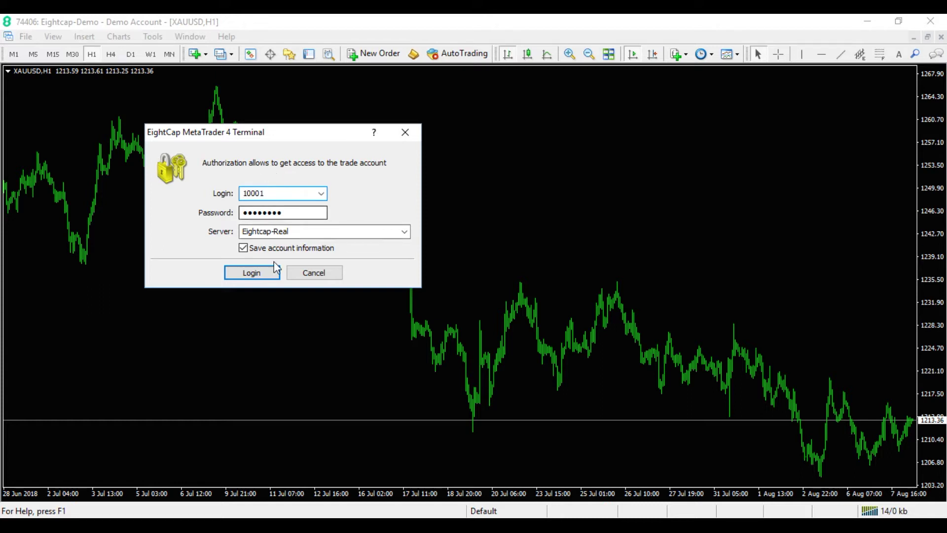
click(252, 273)
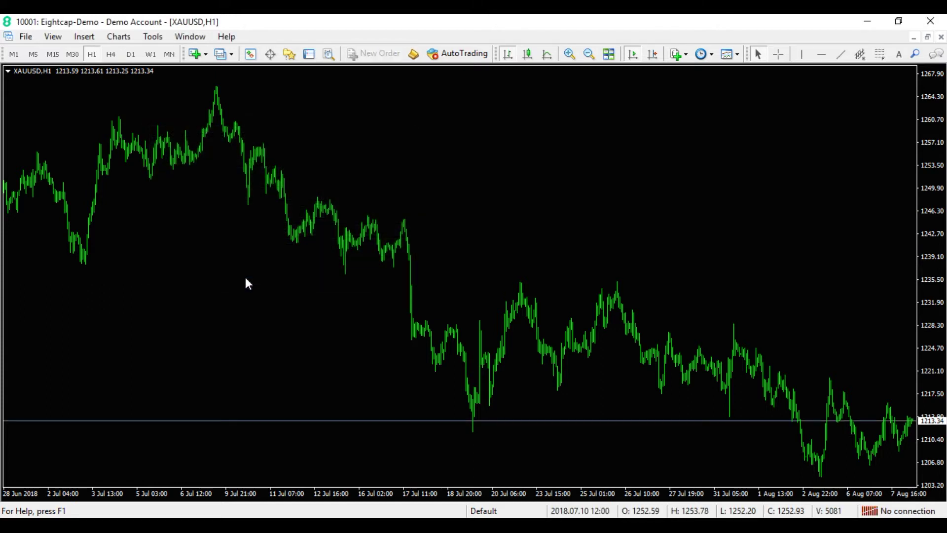